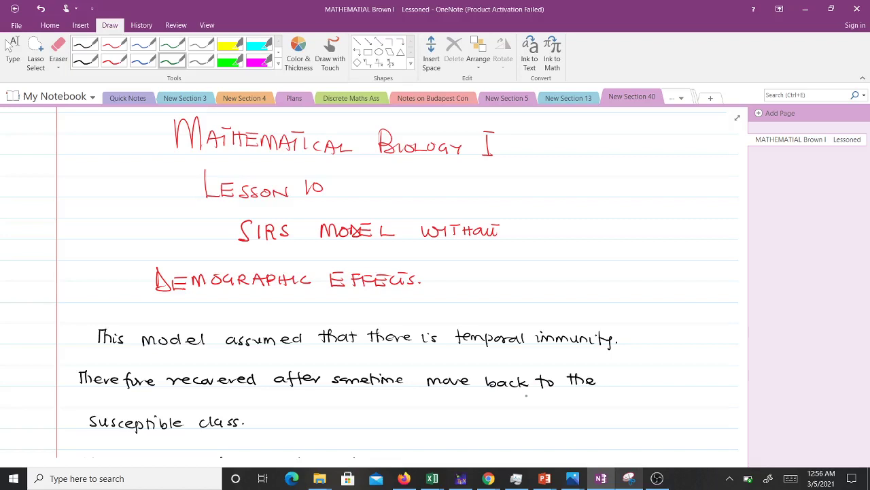
# Select the red pen in the Draw tab's pen gallery.
pyautogui.click(114, 63)
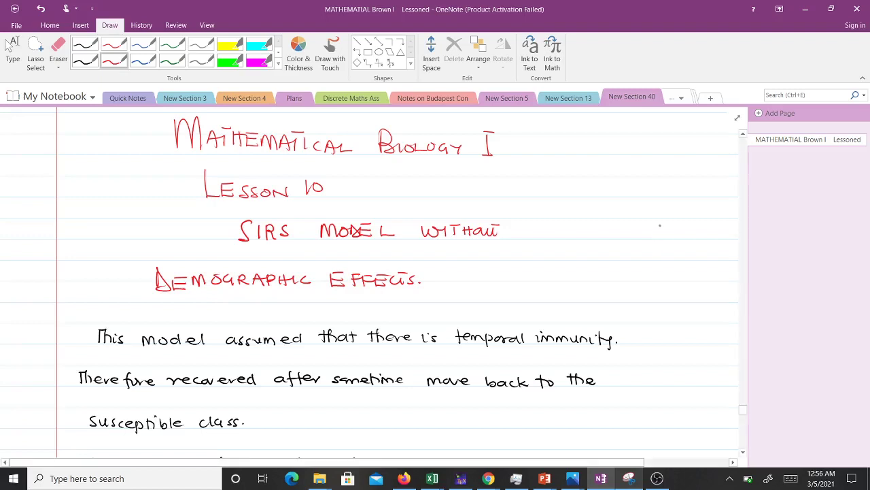
# Handwrite 'SIR → SEIR' in red beside the title, with S started below.
pyautogui.moveTo(670, 227)
pyautogui.mouseDown()
pyautogui.moveTo(664, 236)
pyautogui.moveTo(684, 236)
pyautogui.moveTo(666, 258)
pyautogui.mouseUp()
pyautogui.moveTo(674, 252)
pyautogui.mouseDown()
pyautogui.moveTo(674, 260)
pyautogui.moveTo(683, 252)
pyautogui.mouseUp()
pyautogui.moveTo(690, 250); pyautogui.dragTo(695, 260)
pyautogui.moveTo(696, 251); pyautogui.dragTo(705, 259)
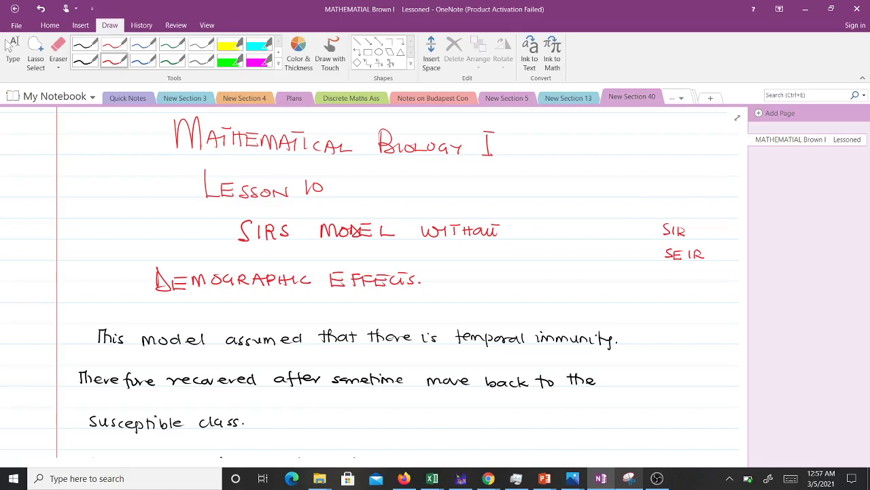
pyautogui.click(693, 232)
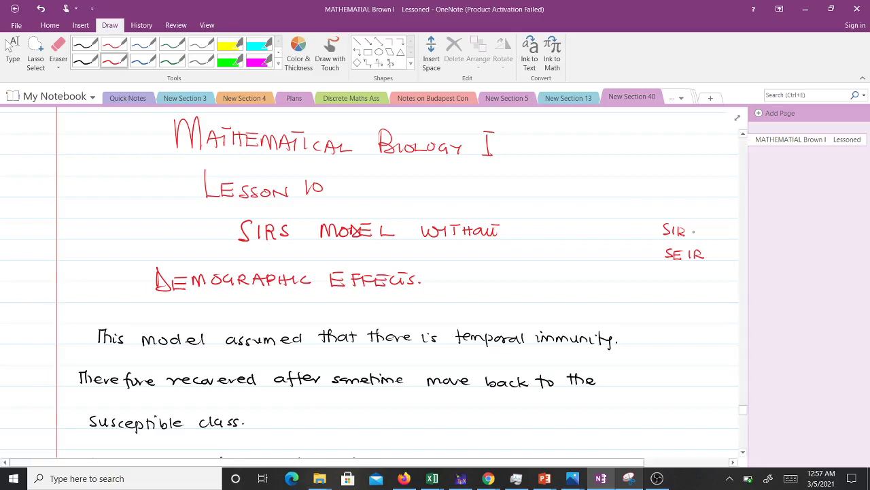
pyautogui.moveTo(694, 231); pyautogui.dragTo(708, 237)
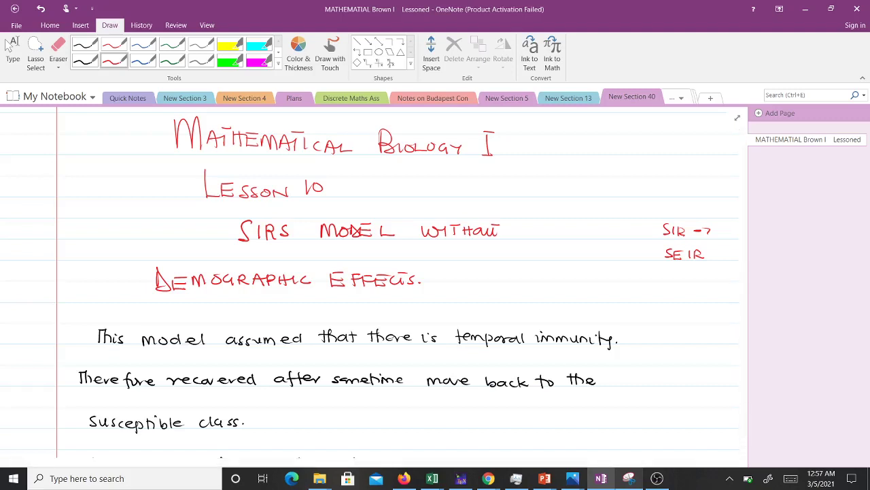
pyautogui.moveTo(640, 287)
pyautogui.mouseDown()
pyautogui.moveTo(634, 298)
pyautogui.moveTo(697, 303)
pyautogui.mouseUp()
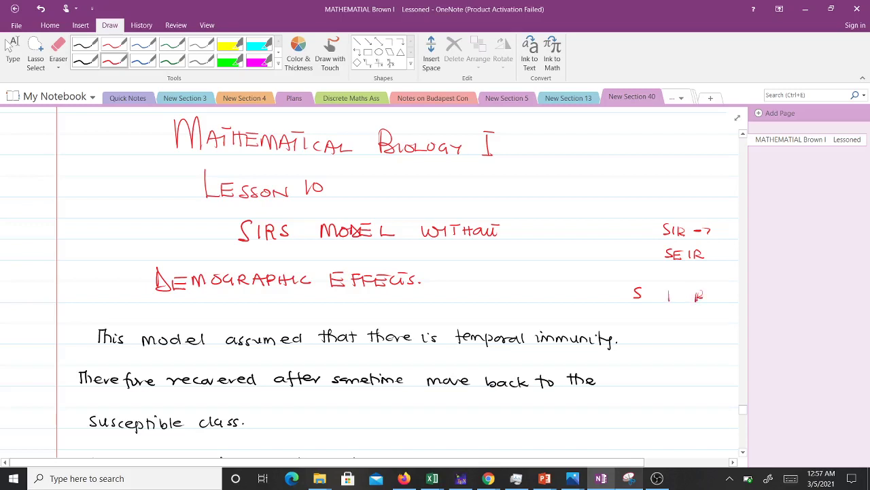
# Switch to the black pen and draw a curved arrow looping from R back to S.
pyautogui.click(85, 60)
pyautogui.moveTo(697, 308); pyautogui.dragTo(702, 316)
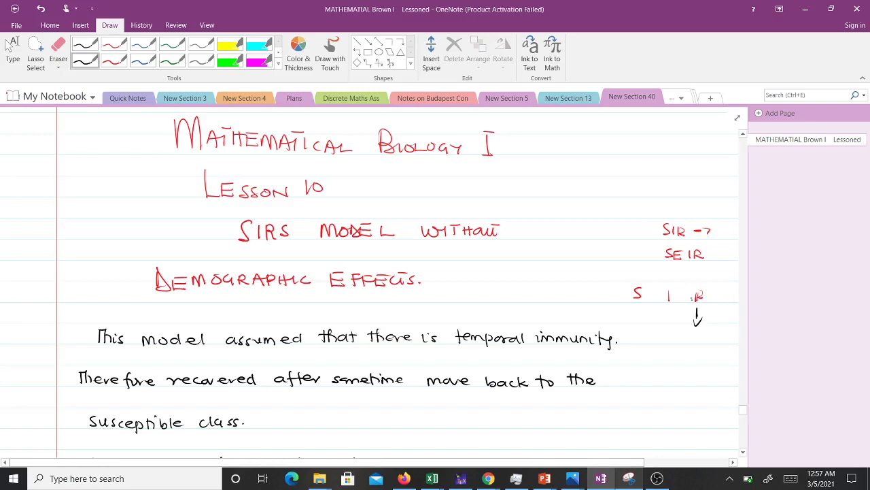
pyautogui.moveTo(695, 318)
pyautogui.mouseDown()
pyautogui.moveTo(643, 333)
pyautogui.moveTo(637, 312)
pyautogui.mouseUp()
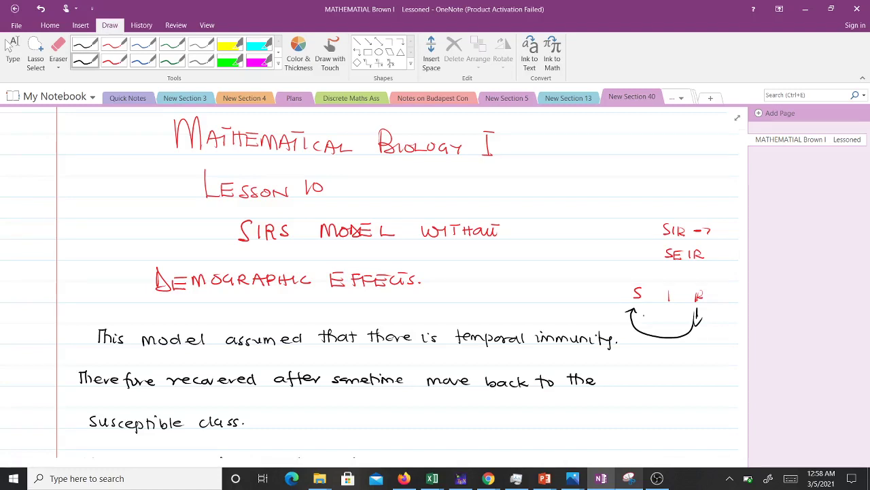
pyautogui.scroll(-3, 367, 285)
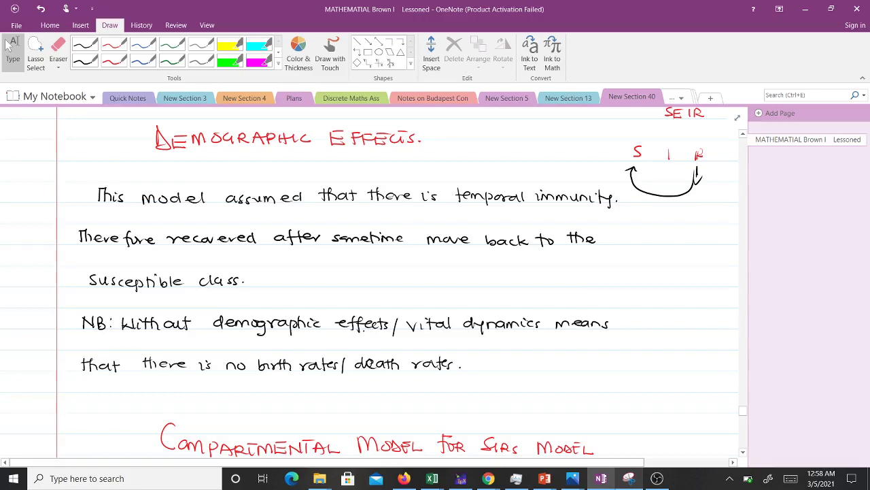
# Reselect the red pen on the Draw tab.
pyautogui.click(113, 59)
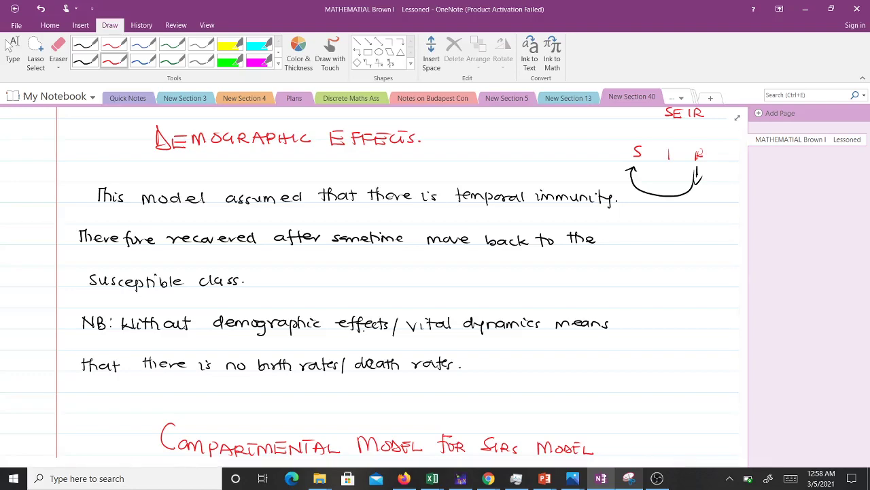
# Bring the SIRS compartment diagram into view and pick the red pen.
pyautogui.scroll(-6, 398, 285)
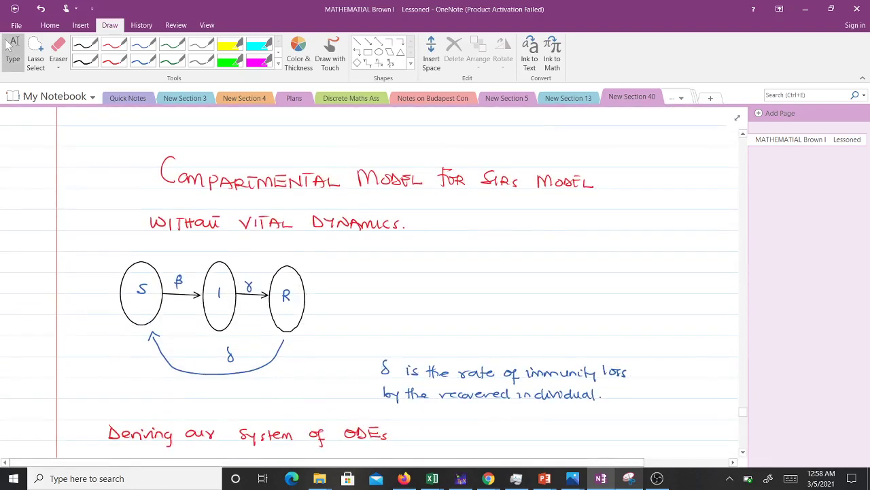
pyautogui.scroll(-15, 370, 282)
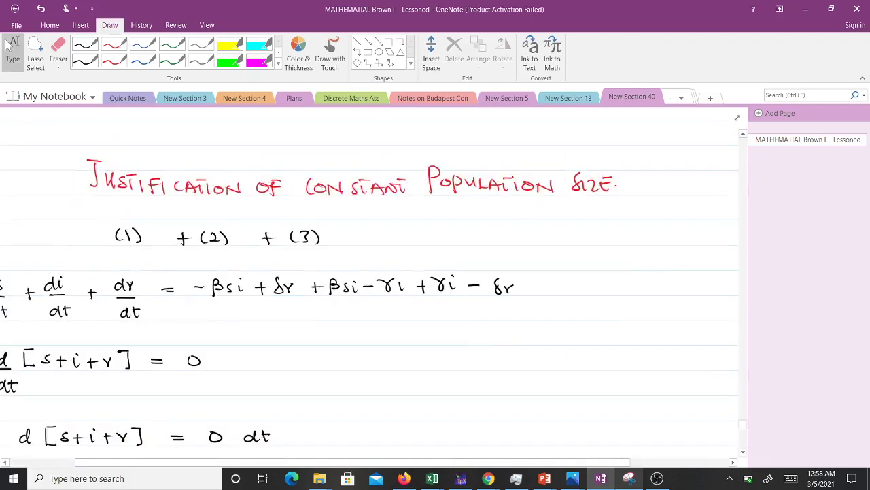
pyautogui.scroll(3, 369, 282)
pyautogui.scroll(15, 370, 283)
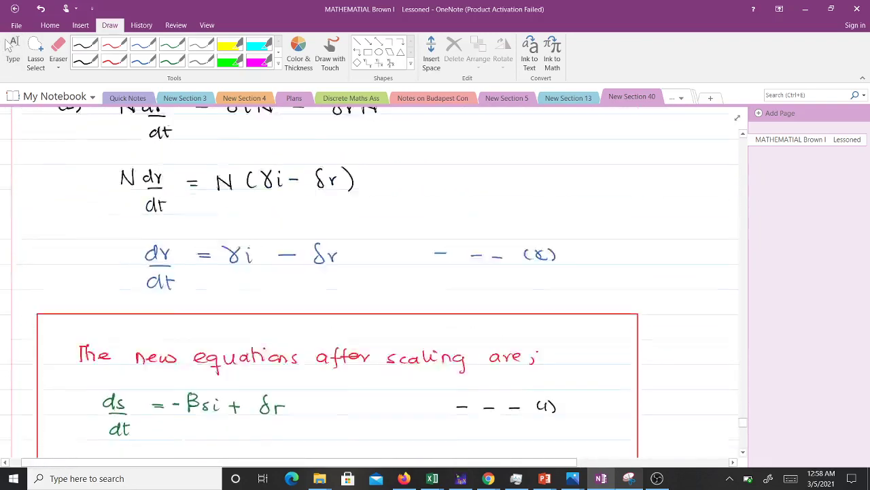
pyautogui.scroll(15, 369, 282)
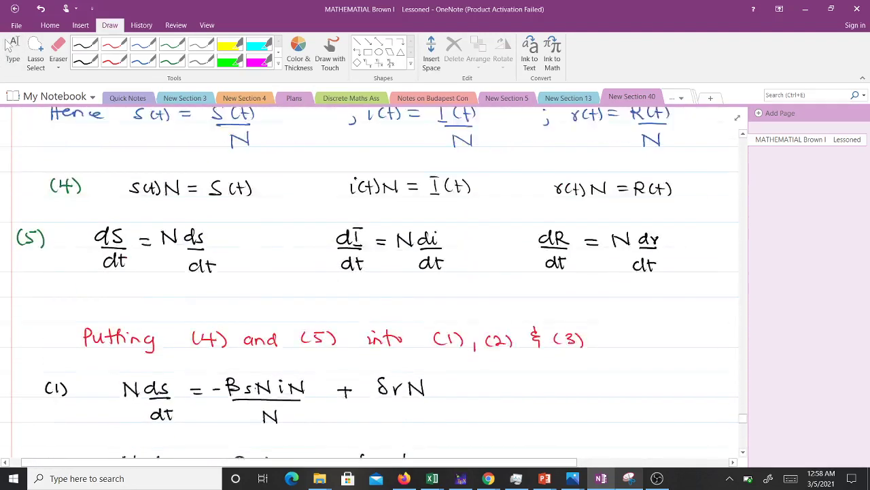
pyautogui.scroll(-15, 369, 282)
pyautogui.scroll(8, 369, 282)
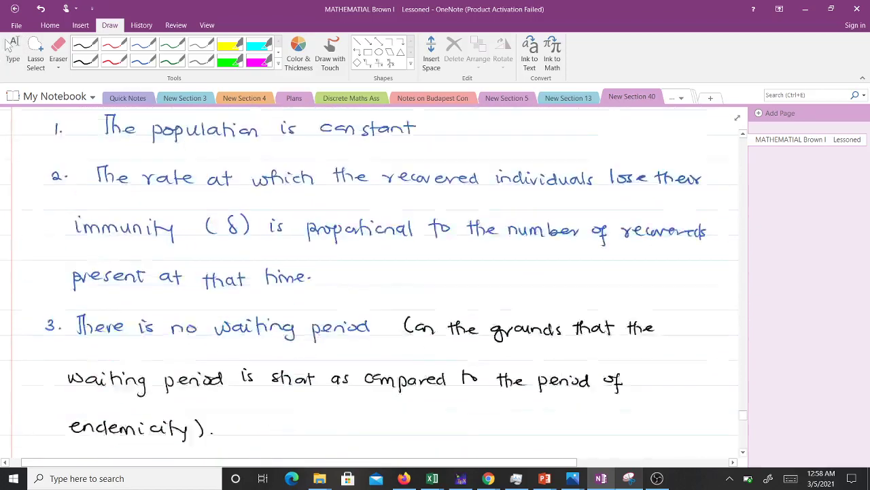
pyautogui.scroll(8, 369, 282)
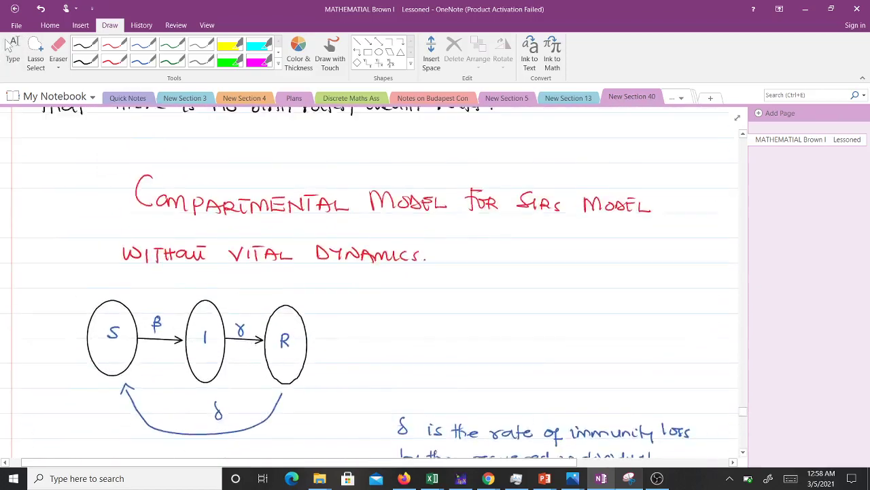
pyautogui.hscroll(1, 369, 282)
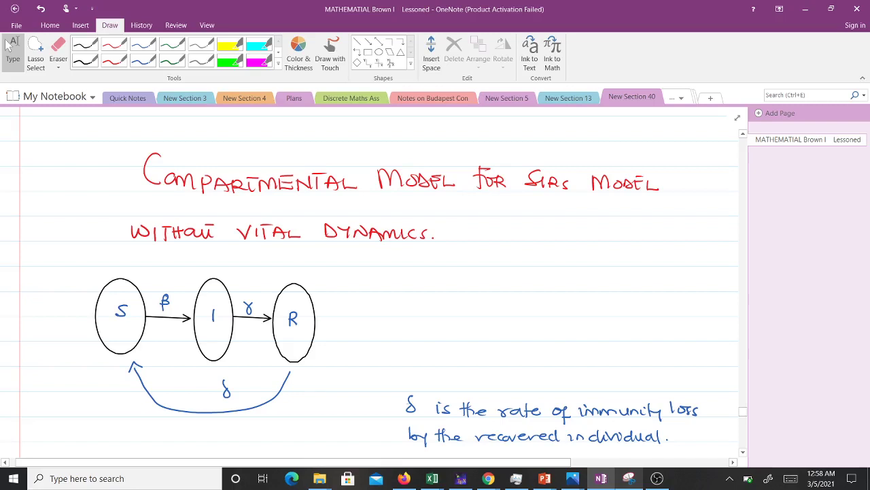
pyautogui.scroll(-3, 367, 285)
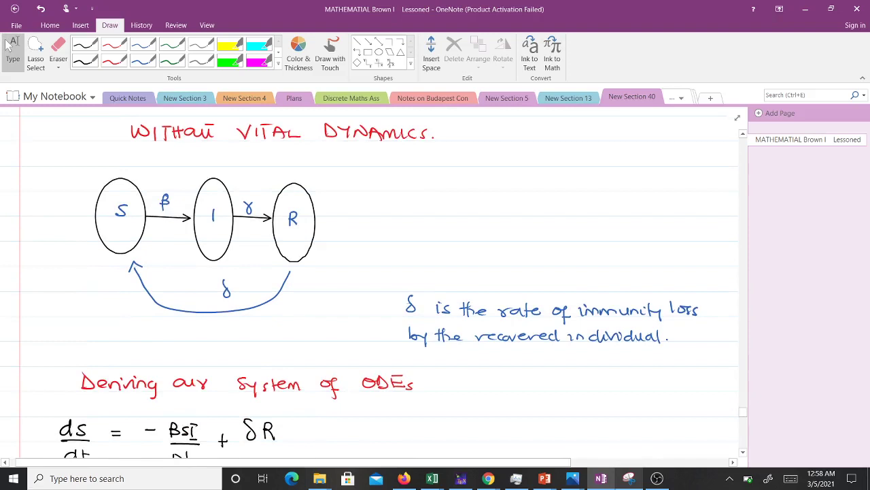
pyautogui.click(115, 60)
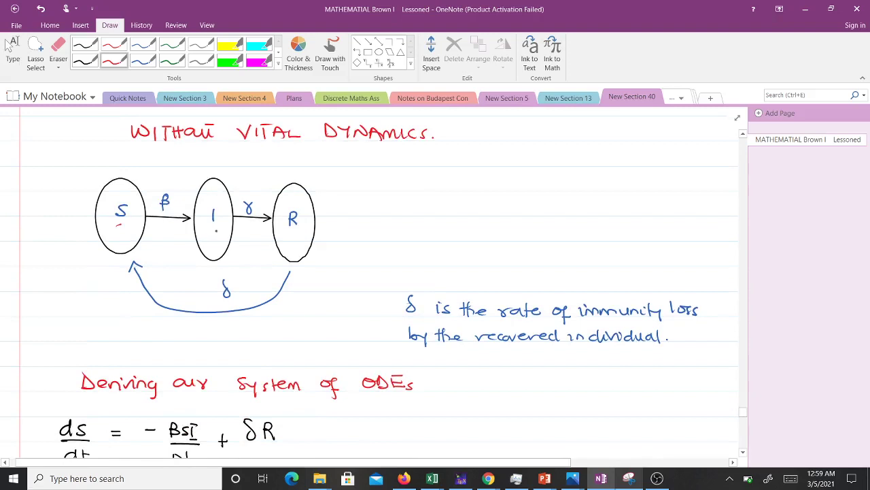
# In red, underline I and R, trace the δ arc, write β, and double-underline the δ note.
pyautogui.moveTo(206, 230); pyautogui.dragTo(214, 228)
pyautogui.moveTo(287, 233); pyautogui.dragTo(294, 232)
pyautogui.moveTo(289, 272)
pyautogui.mouseDown()
pyautogui.moveTo(263, 302)
pyautogui.moveTo(209, 314)
pyautogui.moveTo(159, 305)
pyautogui.moveTo(136, 267)
pyautogui.moveTo(127, 270)
pyautogui.moveTo(148, 266)
pyautogui.mouseUp()
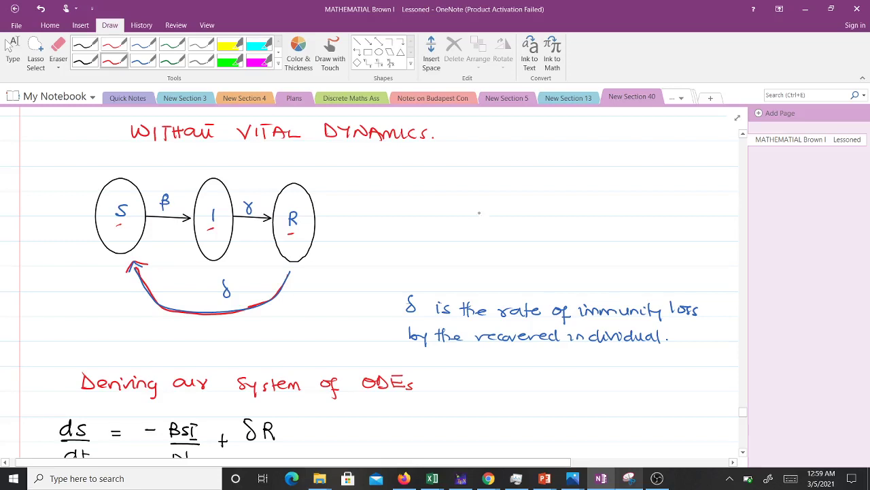
pyautogui.moveTo(476, 197); pyautogui.dragTo(483, 225)
pyautogui.moveTo(646, 355); pyautogui.dragTo(660, 355)
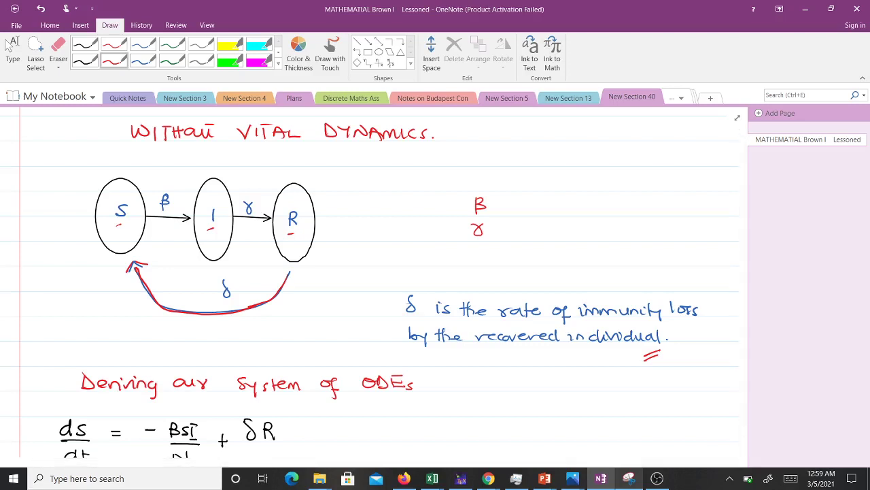
# With the red pen, add small marks under the β arrow and below the δ arc.
pyautogui.scroll(-2, 368, 272)
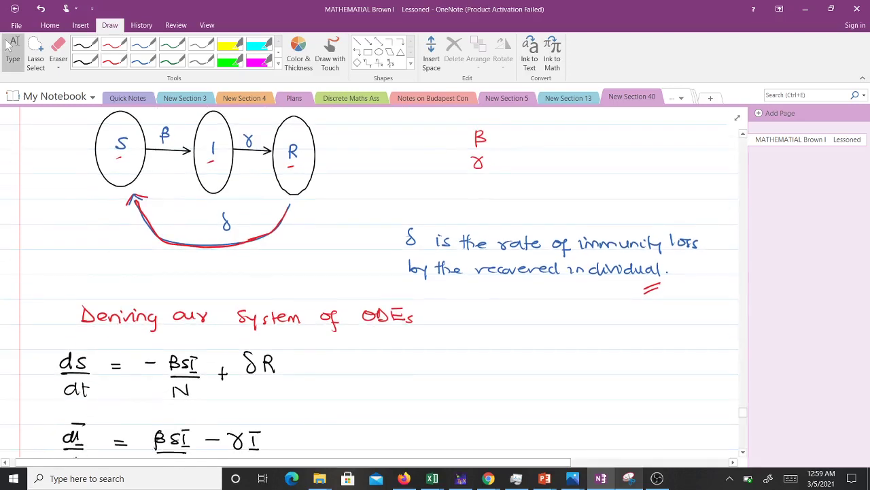
pyautogui.click(114, 60)
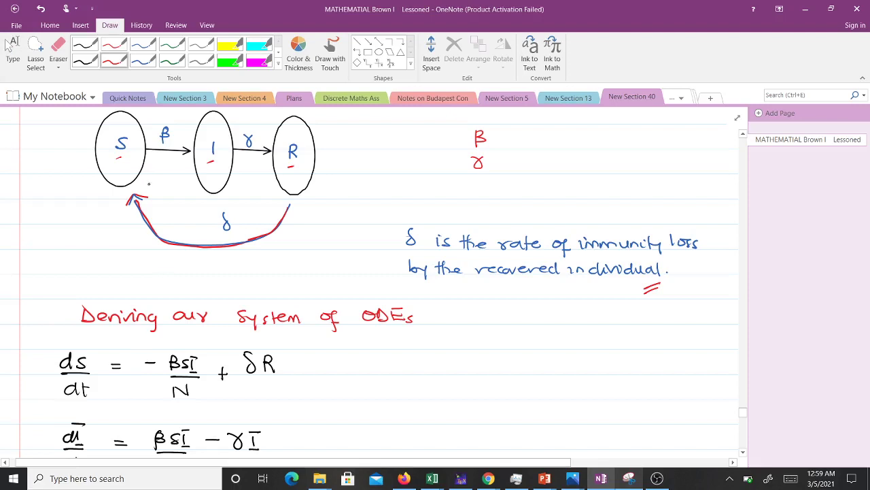
pyautogui.moveTo(163, 163); pyautogui.dragTo(167, 162)
pyautogui.moveTo(254, 249); pyautogui.dragTo(260, 255)
# Reselect red ink, then return to typing mode at the ODE derivation.
pyautogui.scroll(-3, 367, 283)
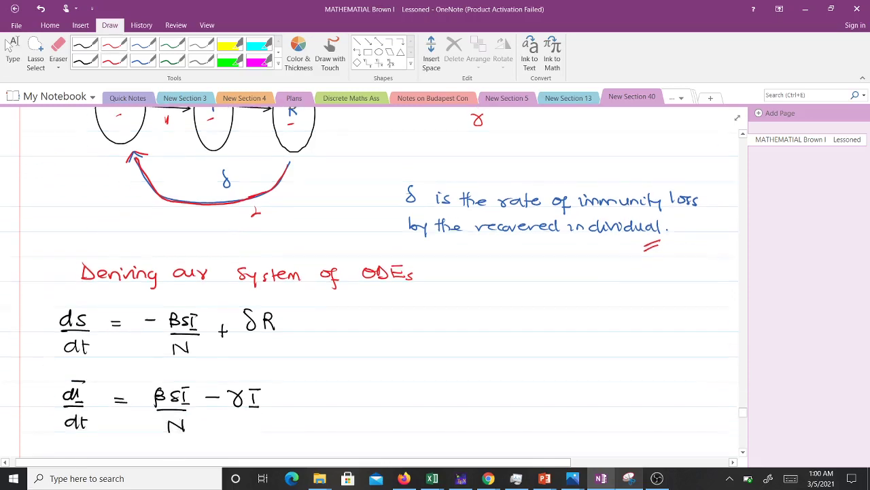
pyautogui.click(114, 60)
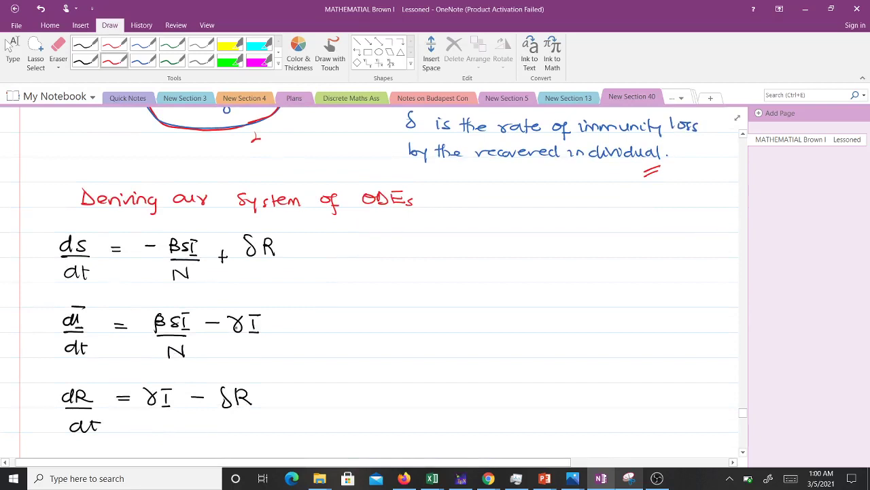
pyautogui.scroll(3, 243, 346)
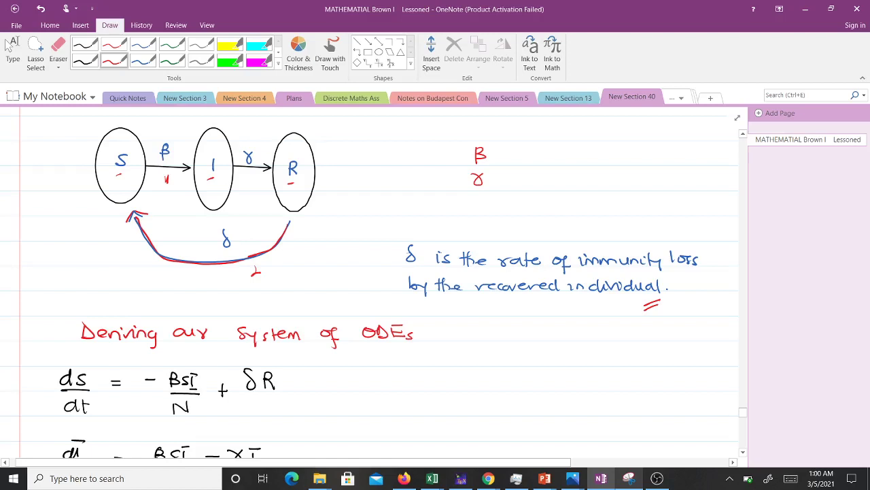
pyautogui.click(7, 44)
pyautogui.scroll(-3, 369, 272)
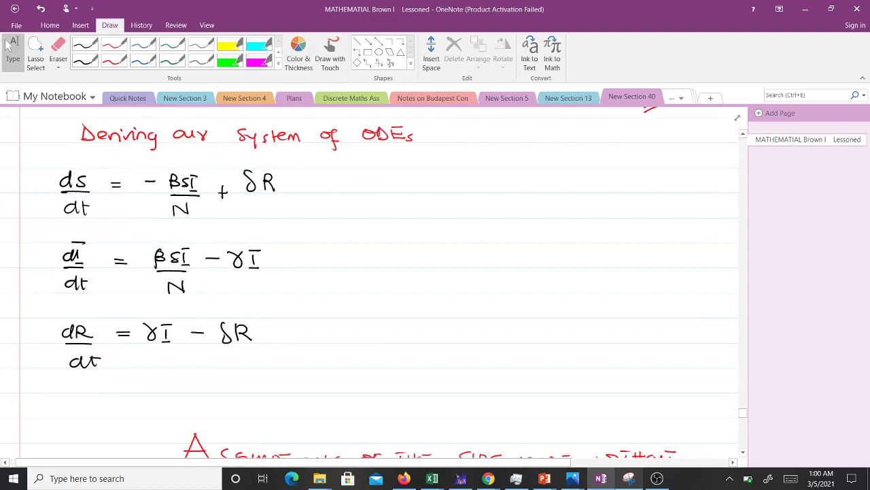
pyautogui.scroll(2, 377, 272)
# Draw a tall red bracket beside the dS/dt, dI/dt, dR/dt equations, then reselect red ink.
pyautogui.scroll(-1, 377, 272)
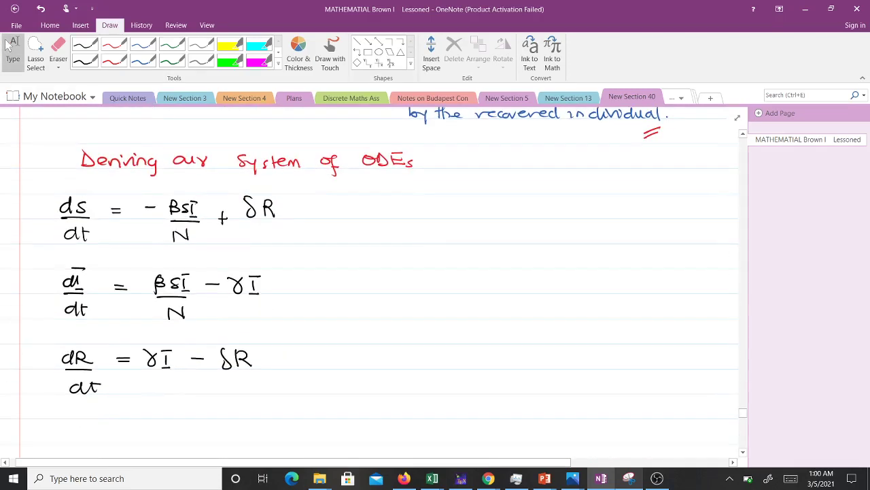
pyautogui.moveTo(389, 193)
pyautogui.mouseDown()
pyautogui.moveTo(407, 222)
pyautogui.moveTo(420, 296)
pyautogui.moveTo(370, 377)
pyautogui.mouseUp()
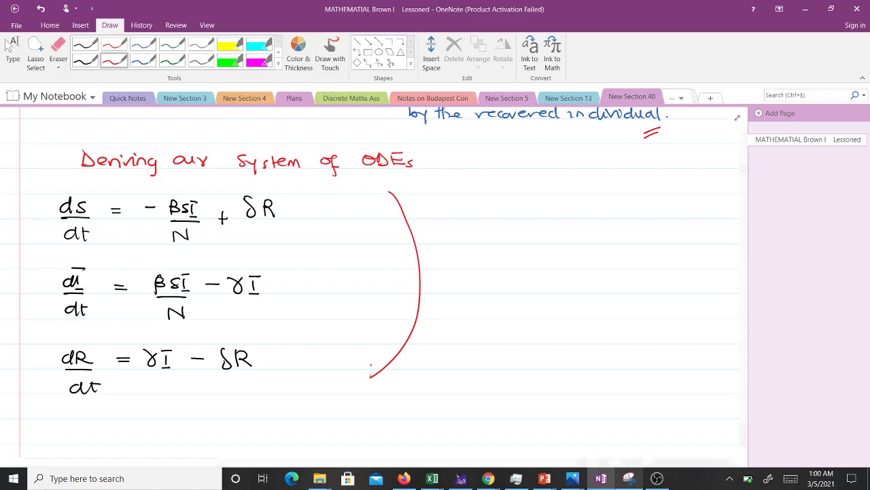
pyautogui.scroll(-1, 371, 365)
pyautogui.scroll(-5, 371, 272)
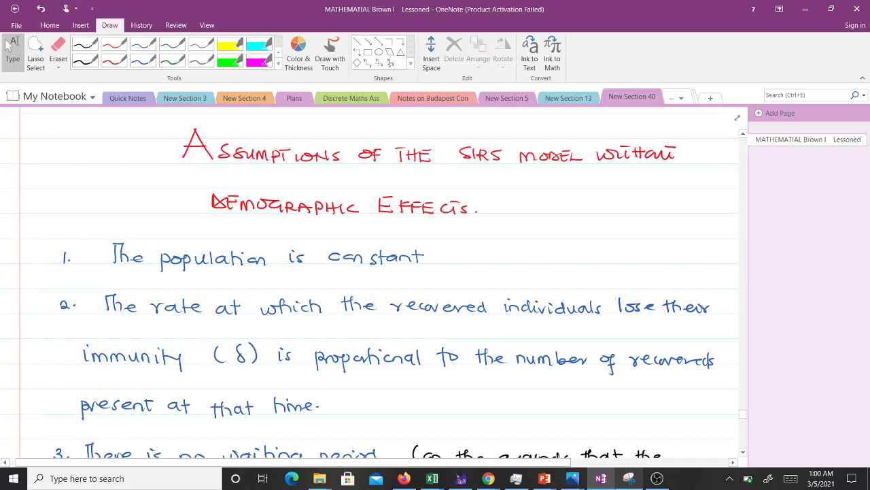
pyautogui.click(114, 60)
pyautogui.click(429, 257)
# Tick 'The population is constant' in red and write δR beside assumption 2.
pyautogui.moveTo(442, 253); pyautogui.dragTo(464, 250)
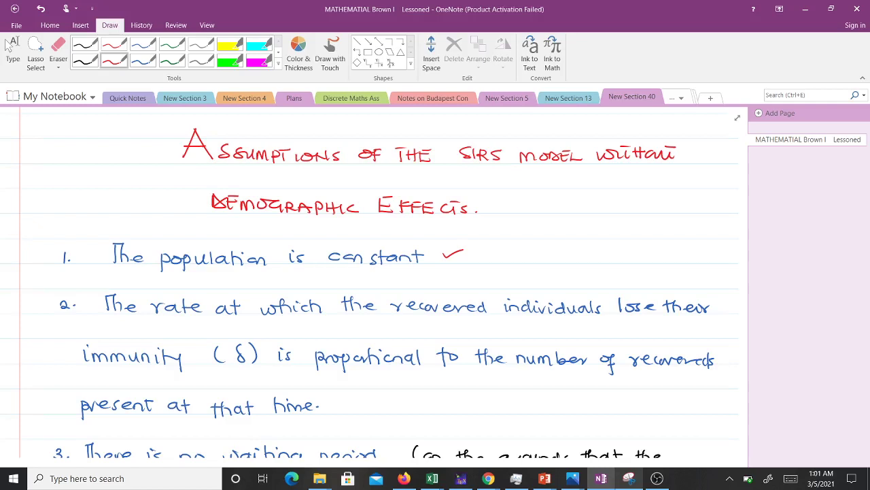
pyautogui.moveTo(484, 386)
pyautogui.mouseDown()
pyautogui.moveTo(486, 401)
pyautogui.moveTo(505, 401)
pyautogui.mouseUp()
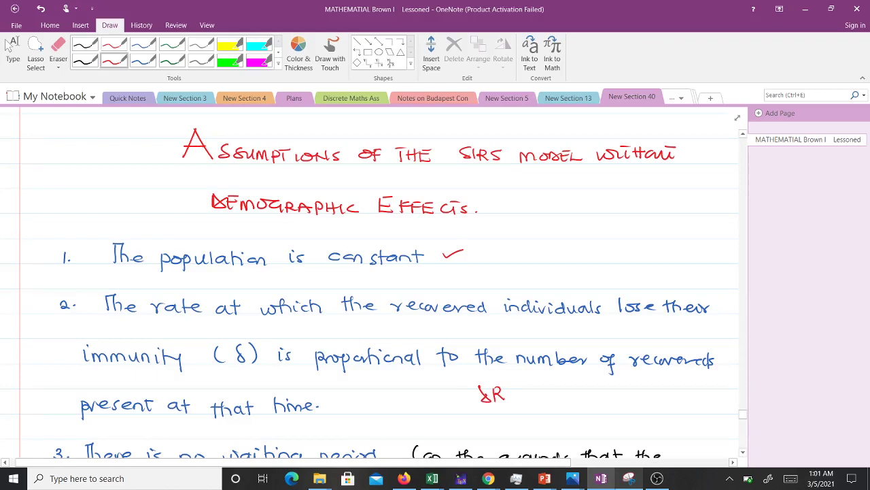
pyautogui.scroll(-5, 367, 286)
pyautogui.scroll(-4, 368, 285)
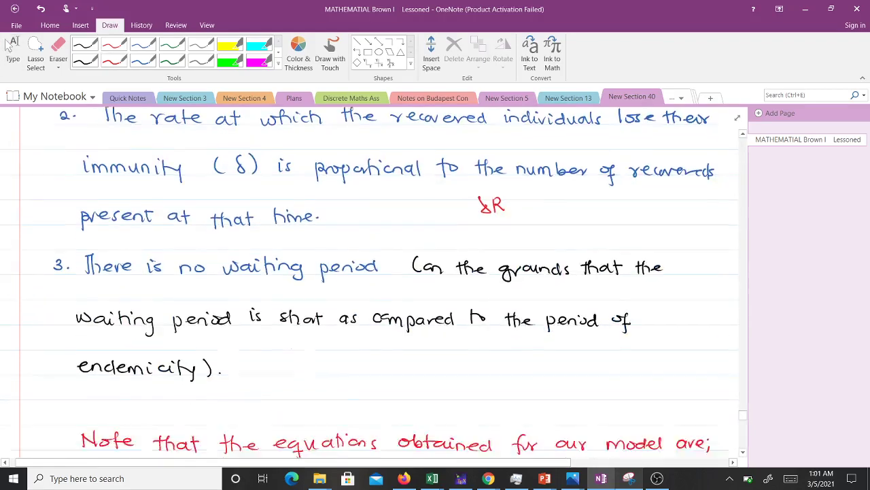